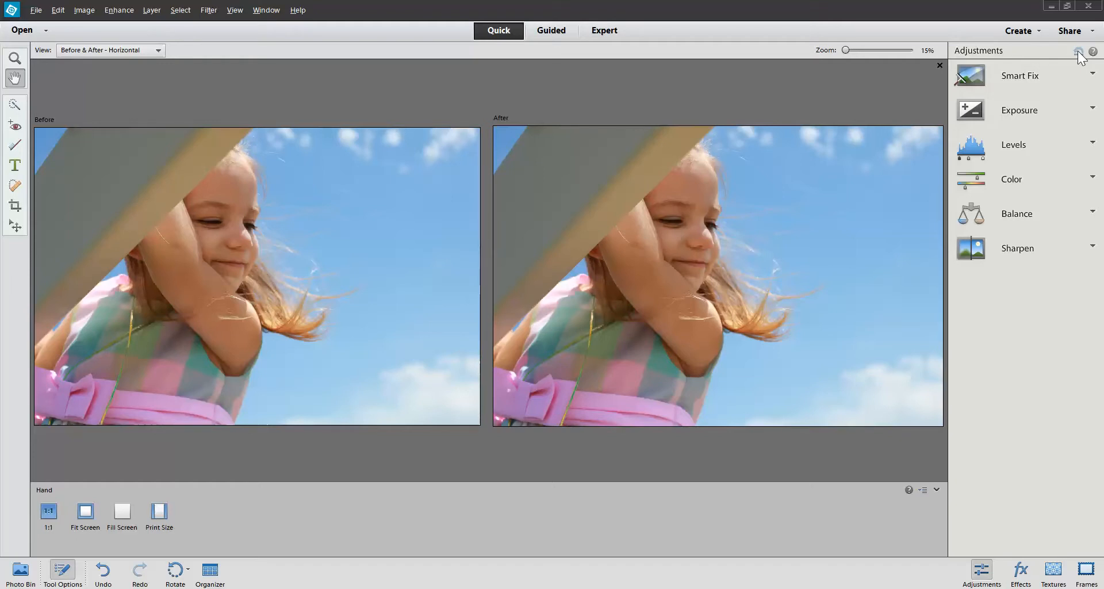
Try a Smart Fix variation on the photo and reset the image.
{"action": "left_click", "coordinate": [1033, 81]}
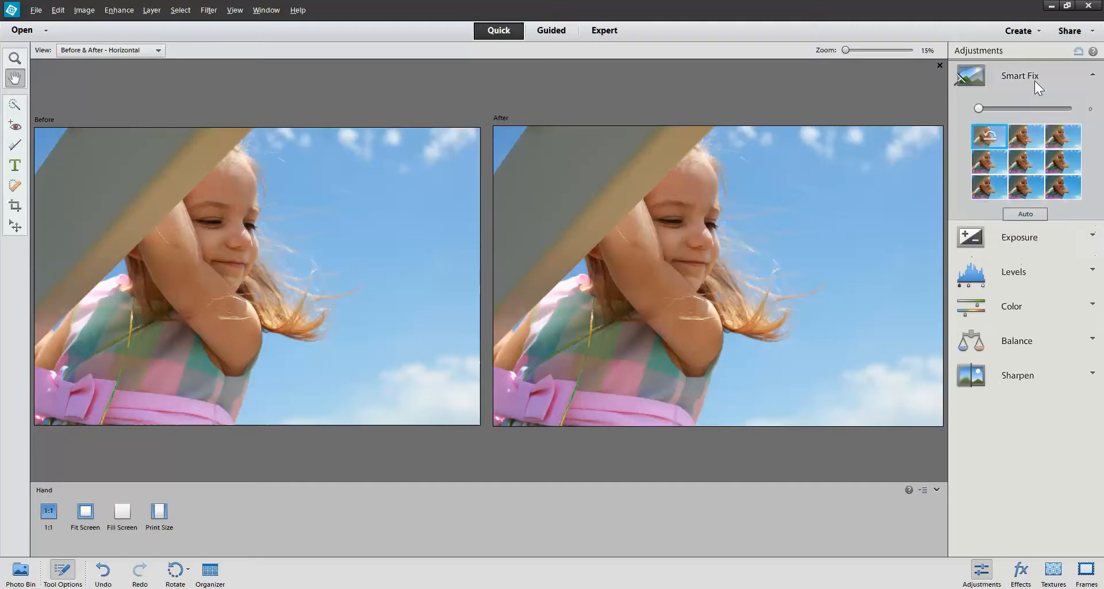
{"action": "left_click", "coordinate": [992, 139]}
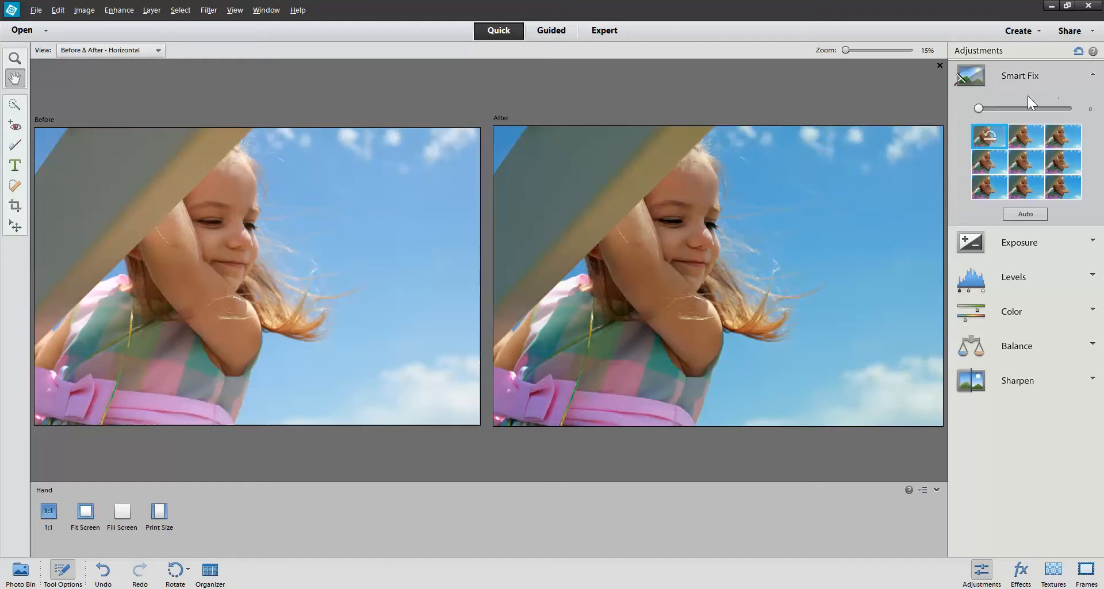
{"action": "left_click", "coordinate": [1078, 53]}
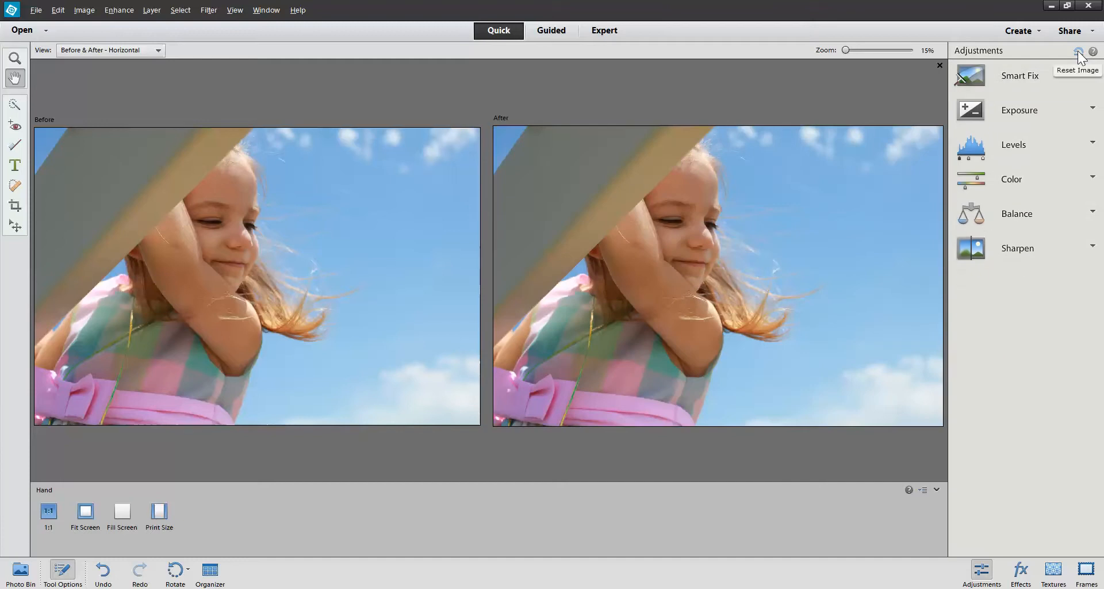
Try Smart Fix at strengths of 63 and 41, and return it to 0.
{"action": "left_click", "coordinate": [1015, 86]}
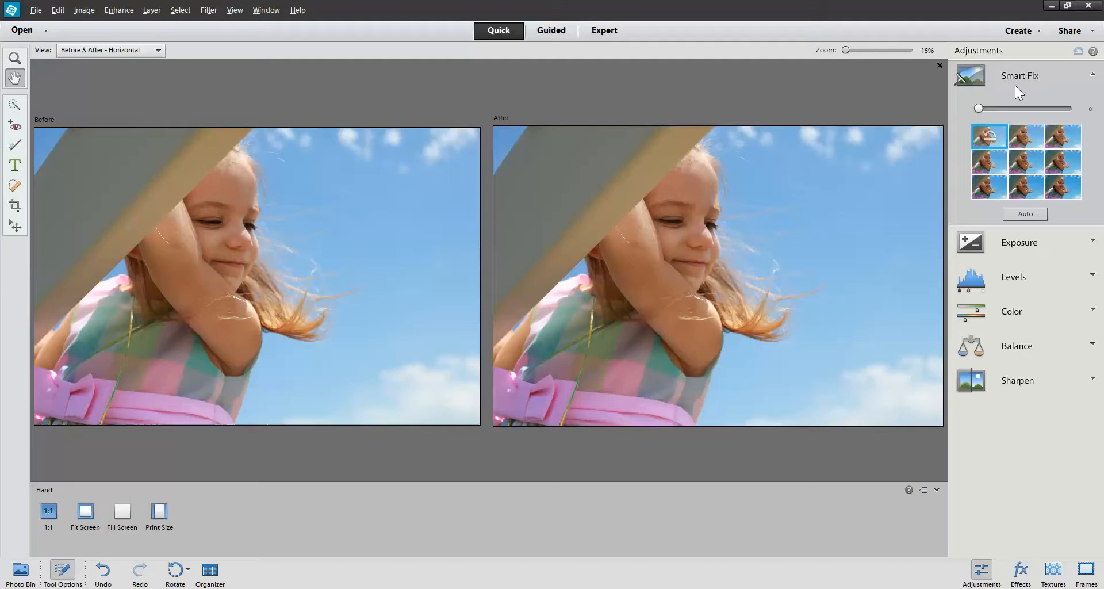
{"action": "left_click_drag", "start_coordinate": [979, 108], "coordinate": [1037, 108]}
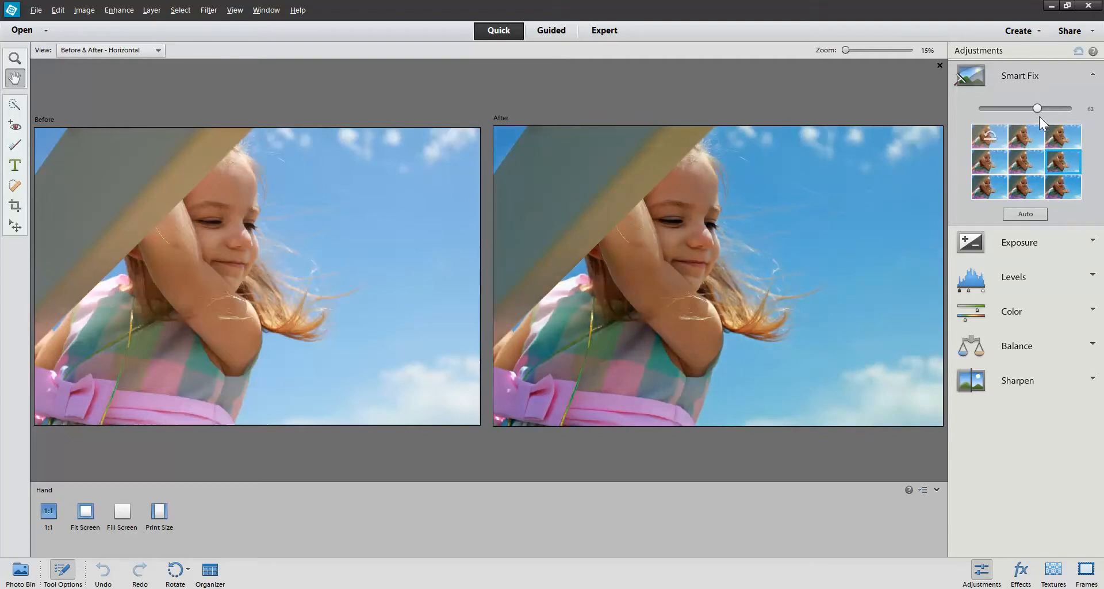
{"action": "mouse_move", "coordinate": [1035, 106]}
{"action": "left_mouse_down"}
{"action": "mouse_move", "coordinate": [1003, 106]}
{"action": "mouse_move", "coordinate": [1040, 106]}
{"action": "mouse_move", "coordinate": [1017, 110]}
{"action": "left_mouse_up"}
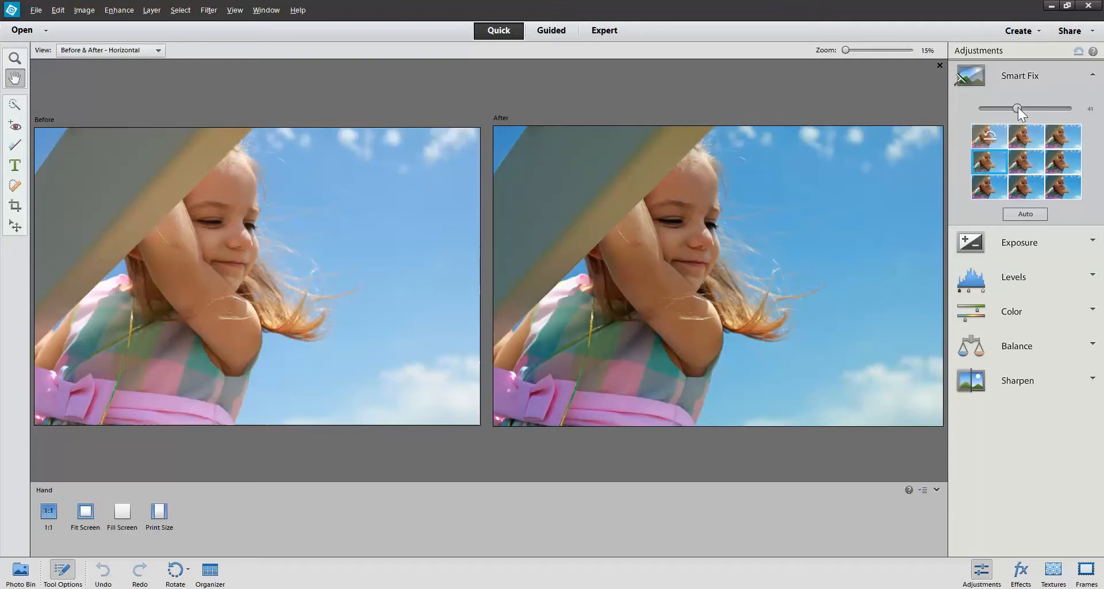
{"action": "left_click_drag", "start_coordinate": [1018, 107], "coordinate": [966, 105]}
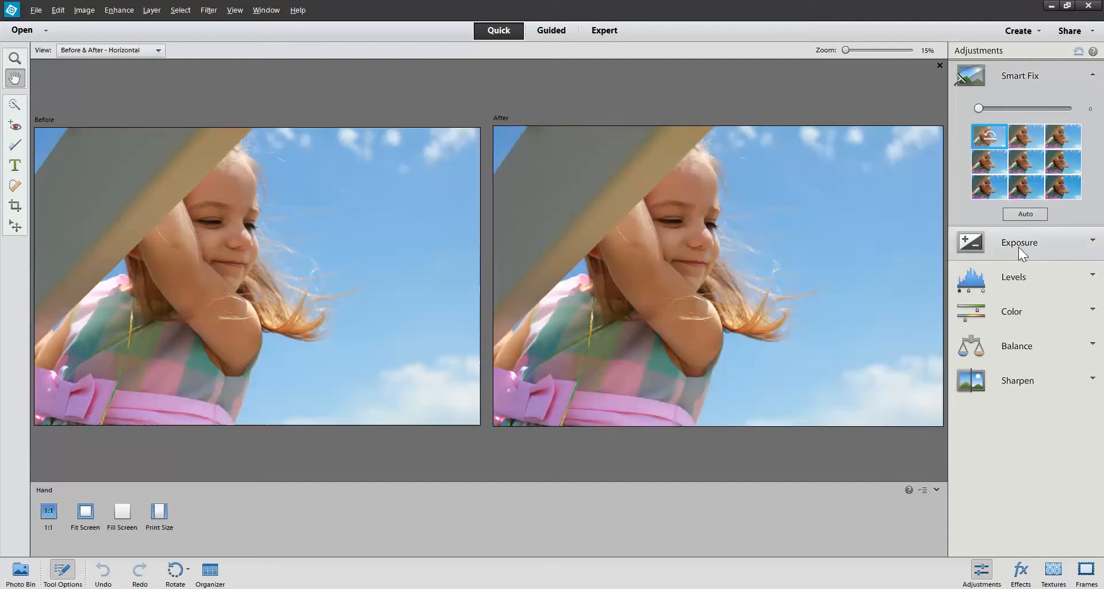
Brighten the photo slightly with the Exposure adjustment.
{"action": "left_click", "coordinate": [1018, 245]}
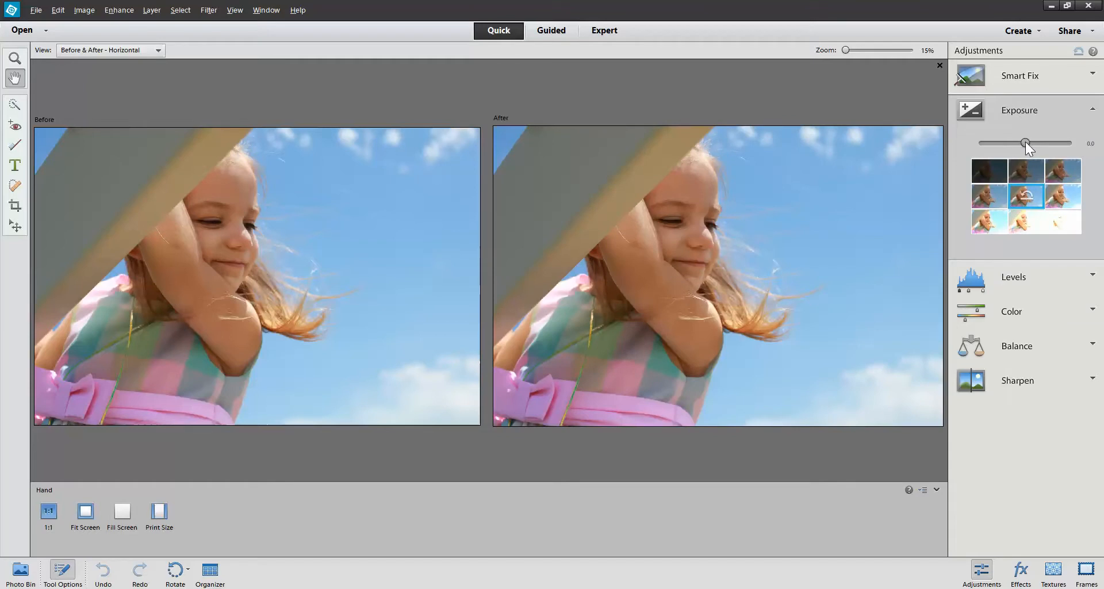
{"action": "left_click_drag", "start_coordinate": [1026, 142], "coordinate": [1032, 142]}
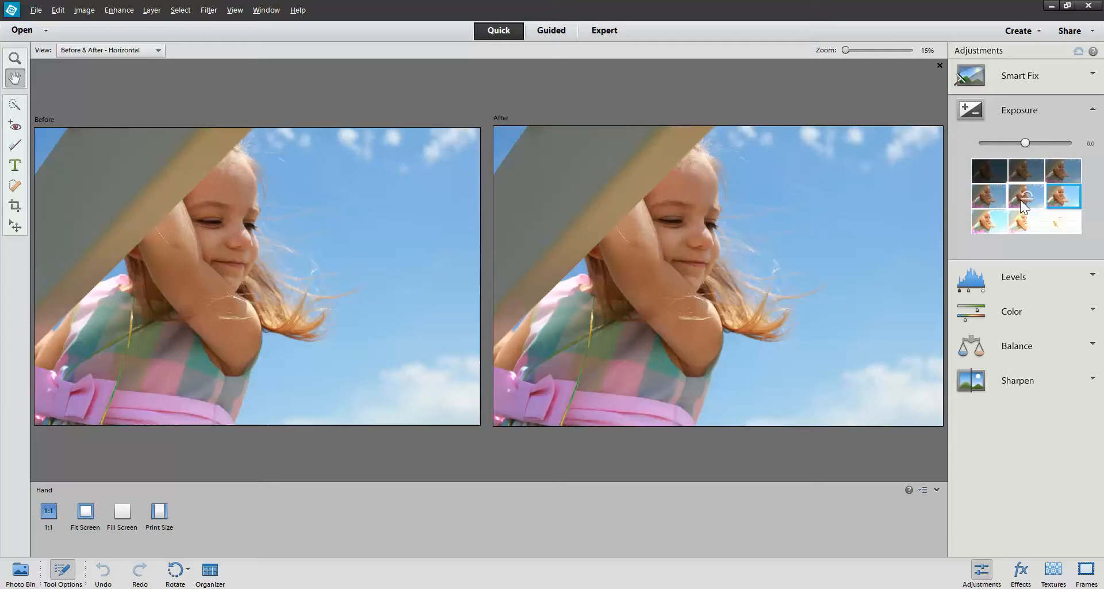
Try a slight highlights change in the Levels adjustment and return it to 0.
{"action": "left_click", "coordinate": [1010, 279]}
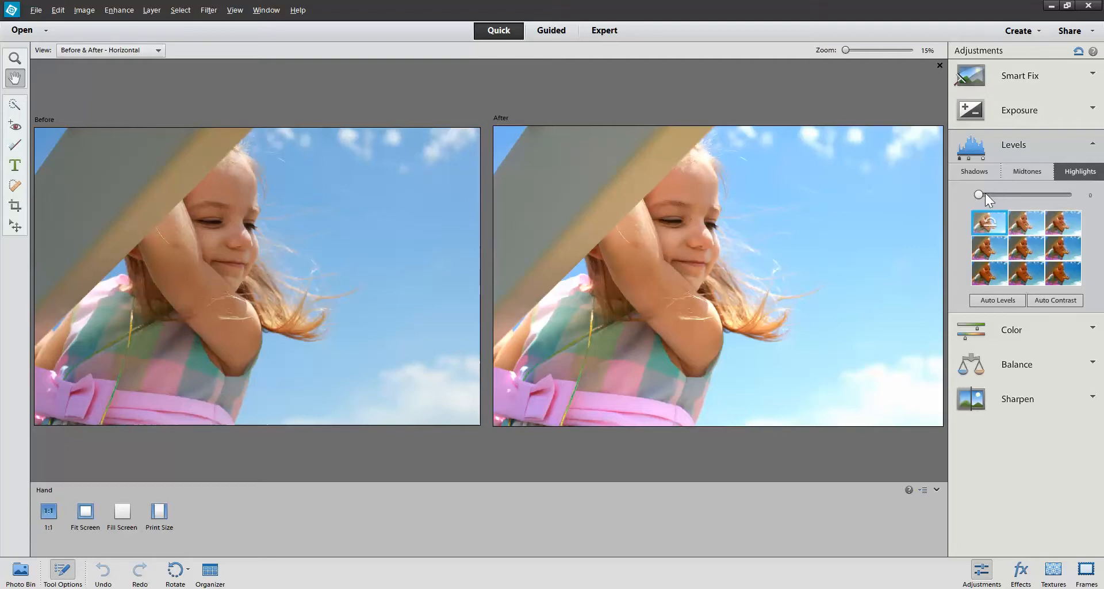
{"action": "left_click_drag", "start_coordinate": [981, 193], "coordinate": [983, 194]}
{"action": "left_click_drag", "start_coordinate": [985, 194], "coordinate": [969, 196]}
Try the Levels midtones at -76 and bring them back close to 0.
{"action": "left_click", "coordinate": [1021, 171]}
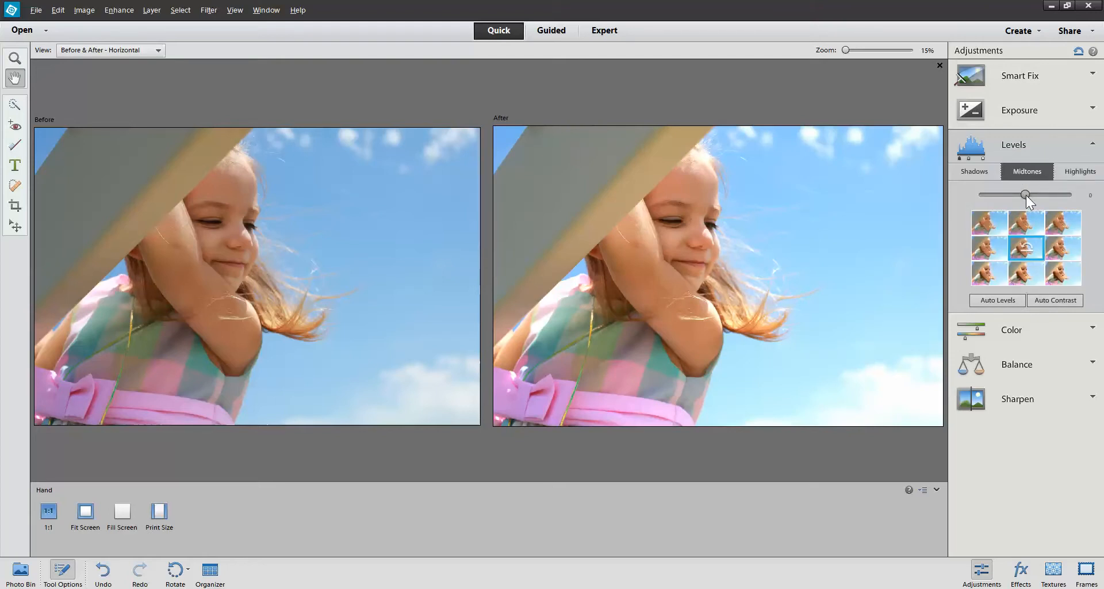
{"action": "left_click_drag", "start_coordinate": [1029, 197], "coordinate": [989, 199]}
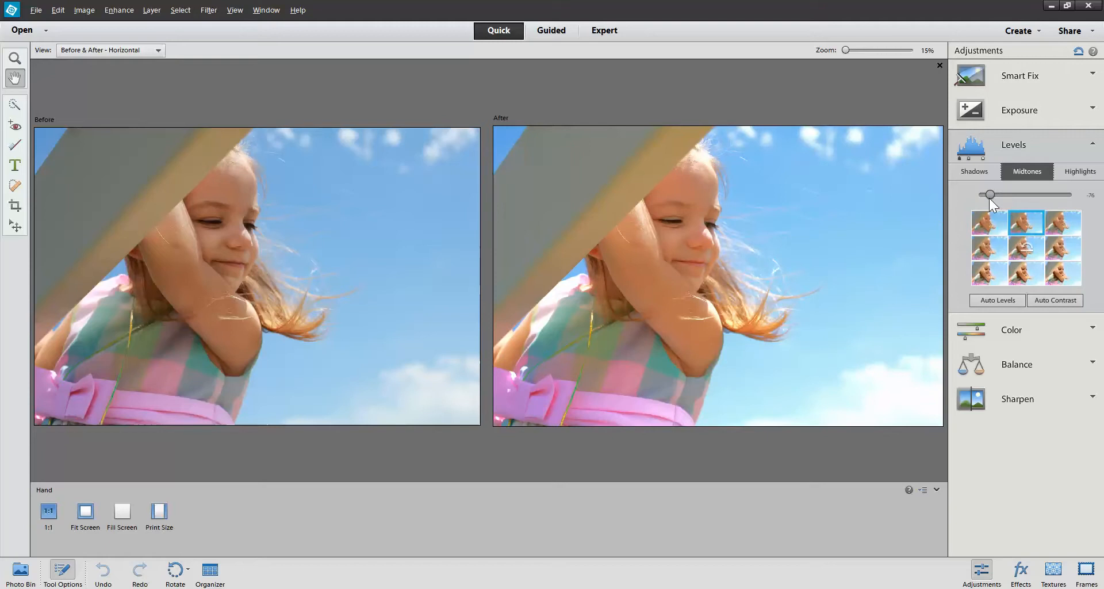
{"action": "left_click_drag", "start_coordinate": [989, 199], "coordinate": [1027, 195]}
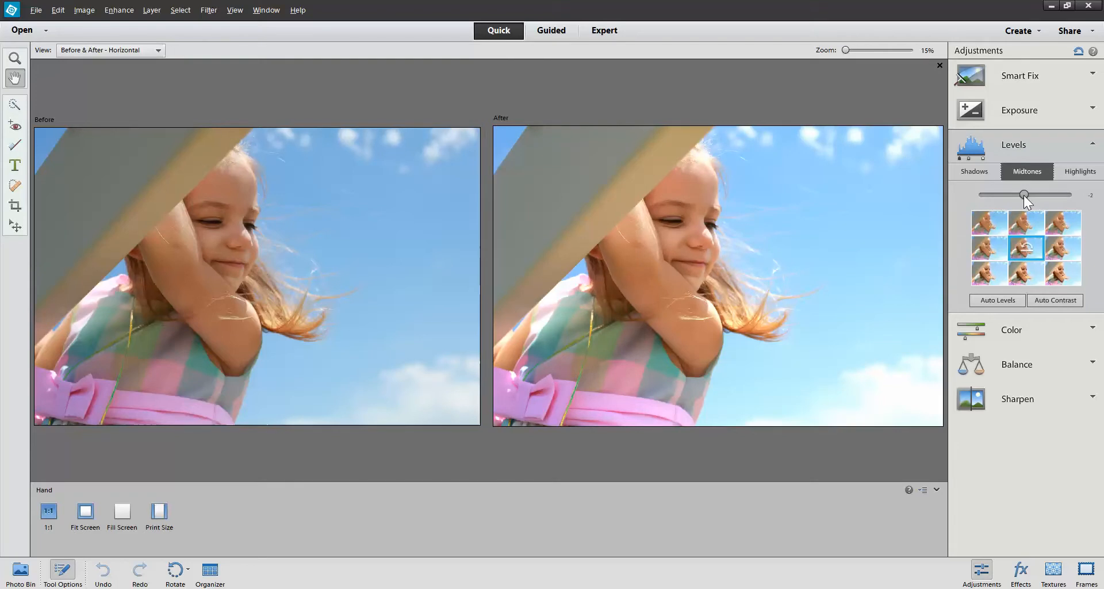
{"action": "left_click_drag", "start_coordinate": [1024, 198], "coordinate": [1020, 200]}
Try the Levels shadows adjustment and leave it at its minimum.
{"action": "left_click", "coordinate": [983, 177]}
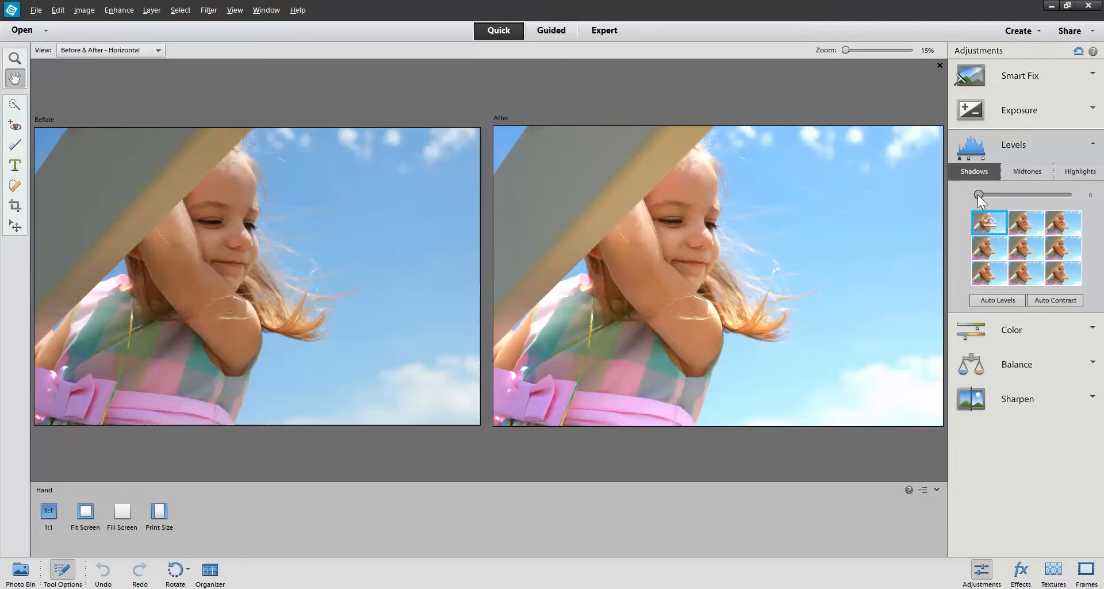
{"action": "left_click_drag", "start_coordinate": [978, 195], "coordinate": [817, 195]}
{"action": "left_click_drag", "start_coordinate": [979, 189], "coordinate": [939, 199]}
Set the photo's color saturation to -11 after trying the -100, 0 and 15 settings.
{"action": "left_click", "coordinate": [993, 327]}
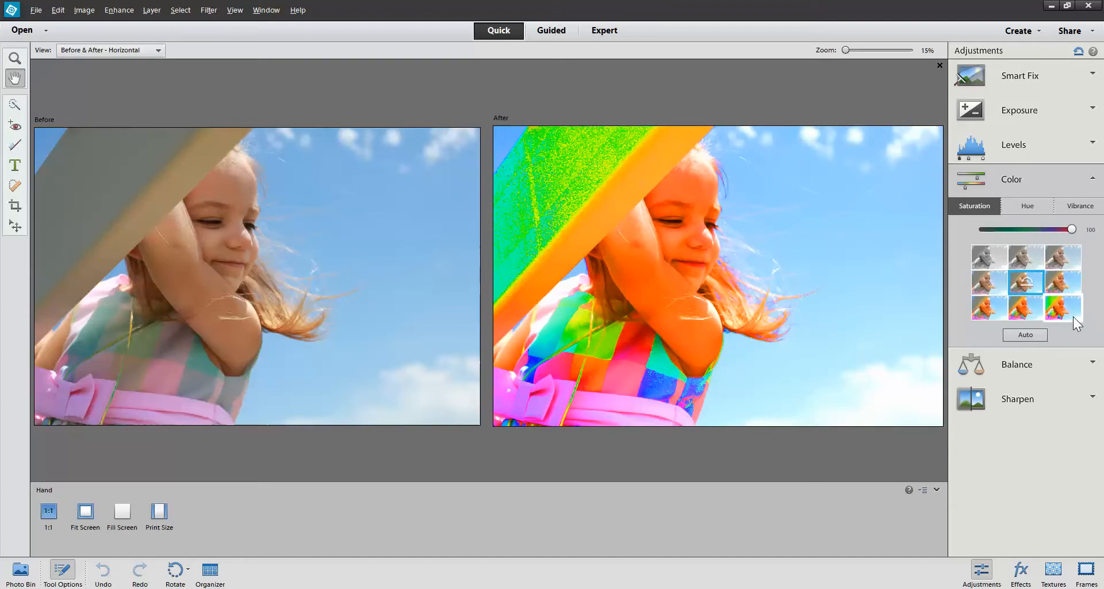
{"action": "left_click", "coordinate": [987, 265]}
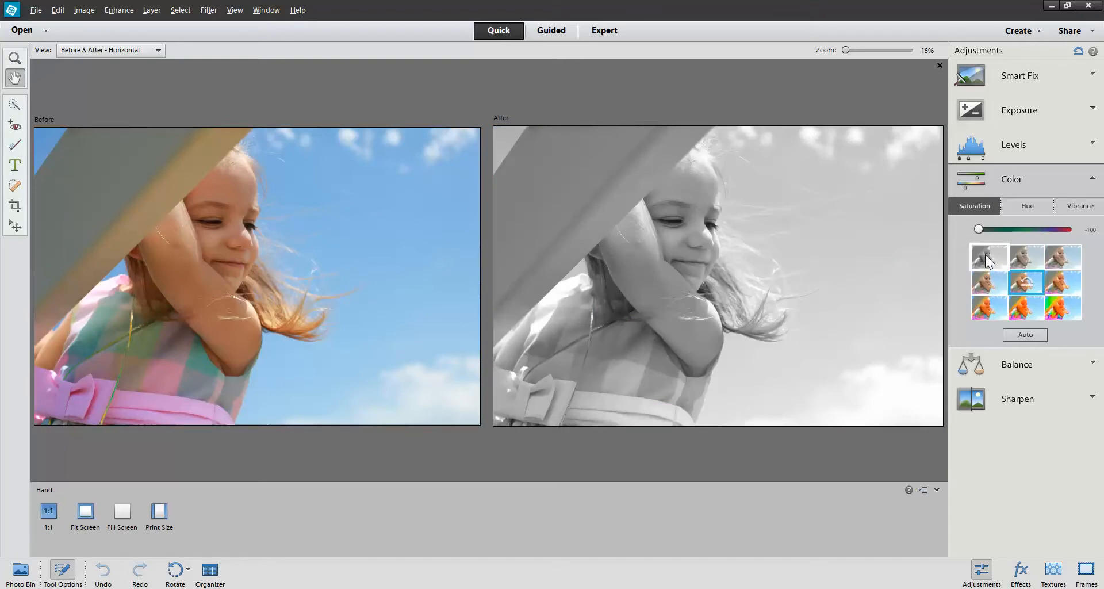
{"action": "left_click", "coordinate": [1024, 282]}
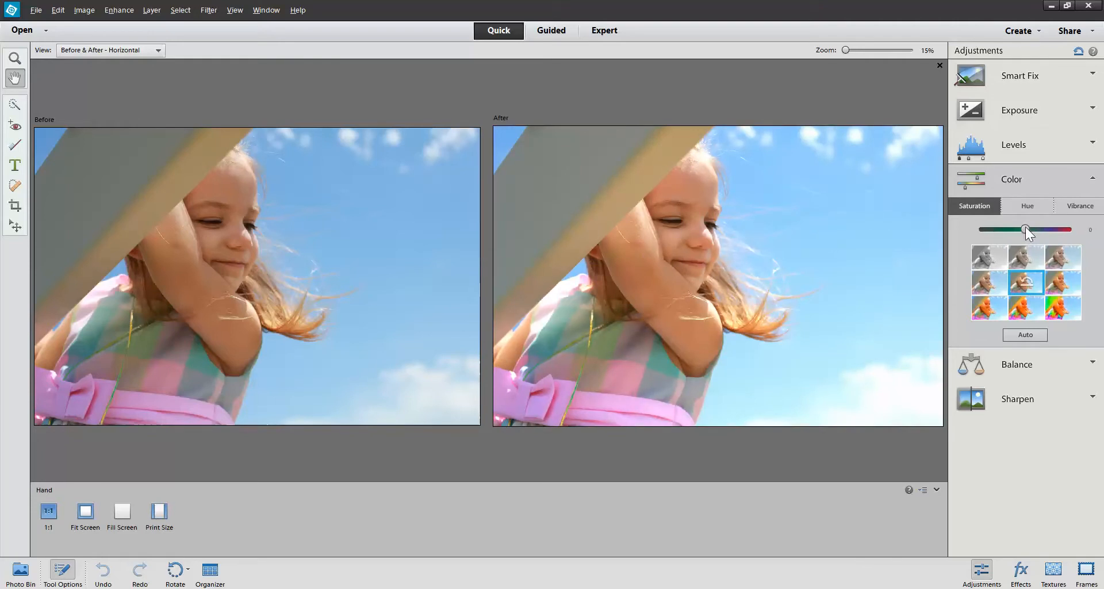
{"action": "left_click_drag", "start_coordinate": [1025, 228], "coordinate": [1036, 228]}
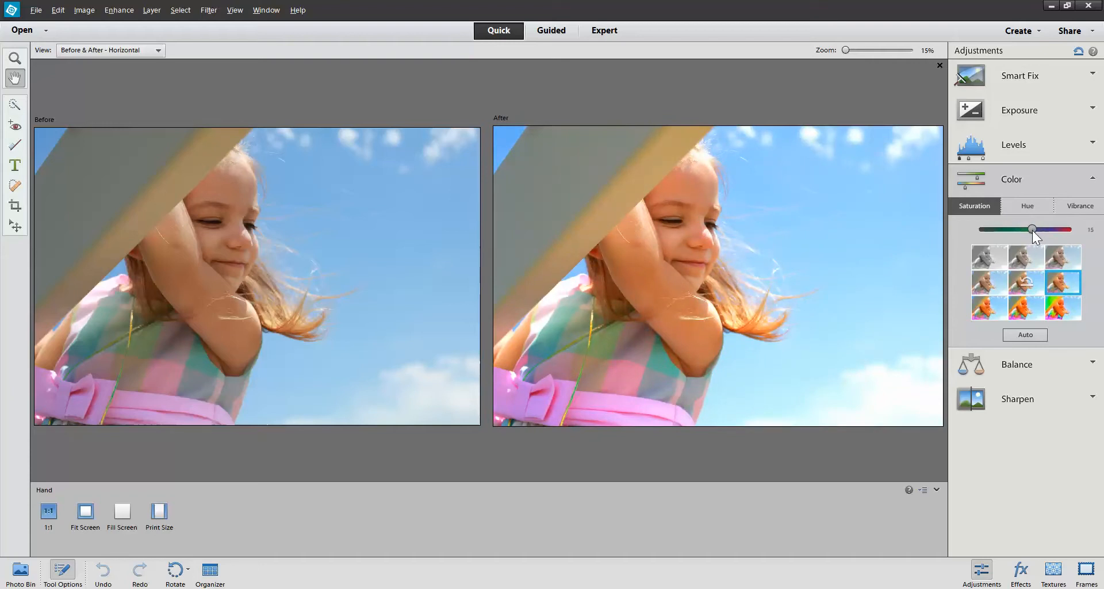
{"action": "left_click_drag", "start_coordinate": [1032, 231], "coordinate": [1019, 228]}
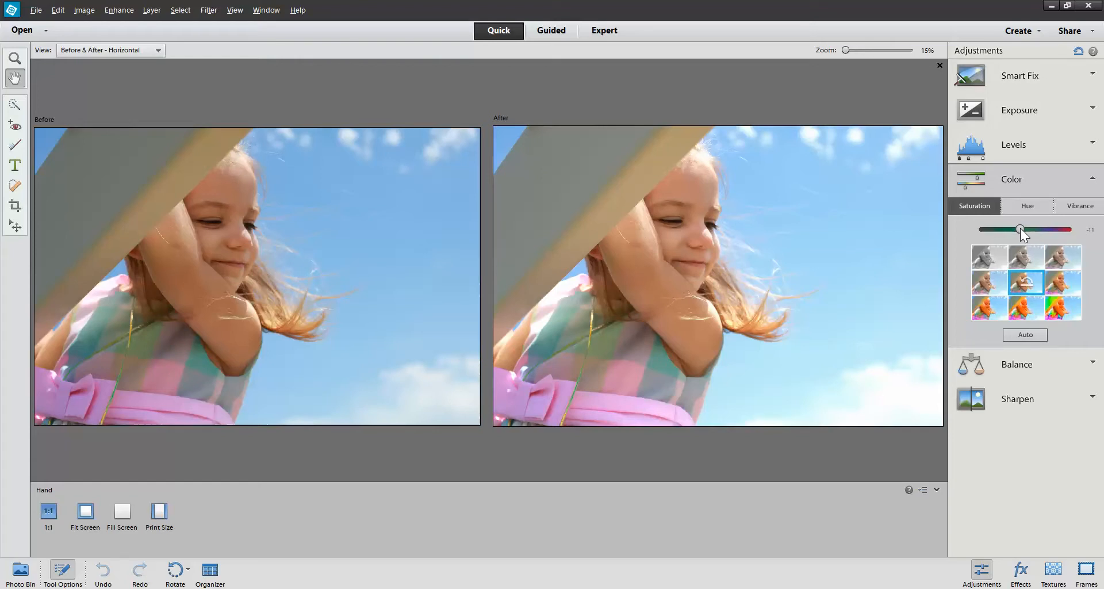
Try color hue variations of 180 and 135, restore the hue to 0, and open the vibrance settings.
{"action": "left_click", "coordinate": [1031, 207]}
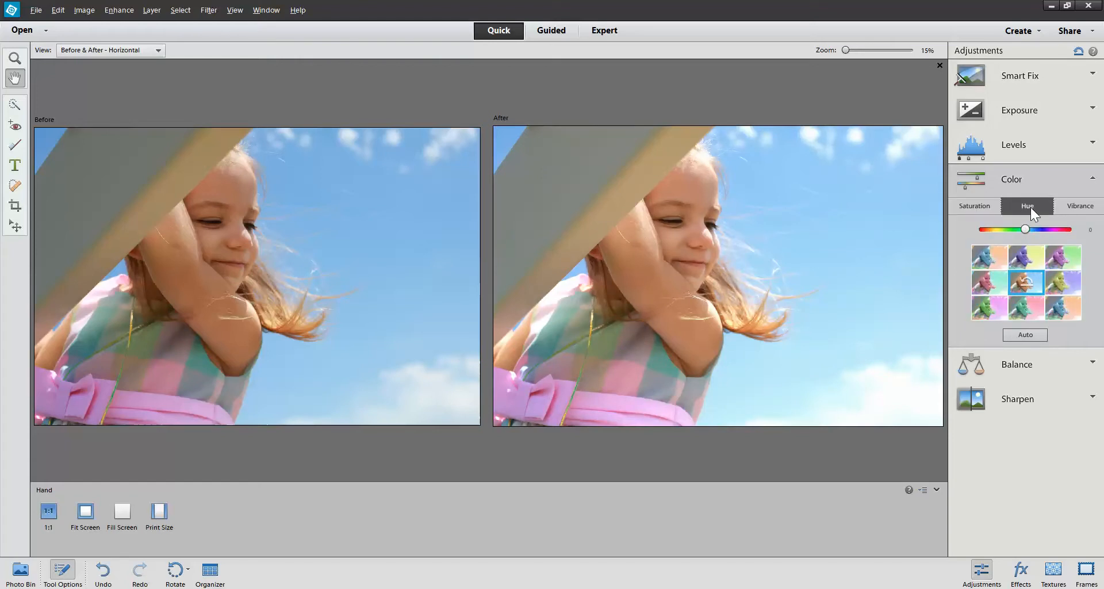
{"action": "left_click", "coordinate": [1069, 317]}
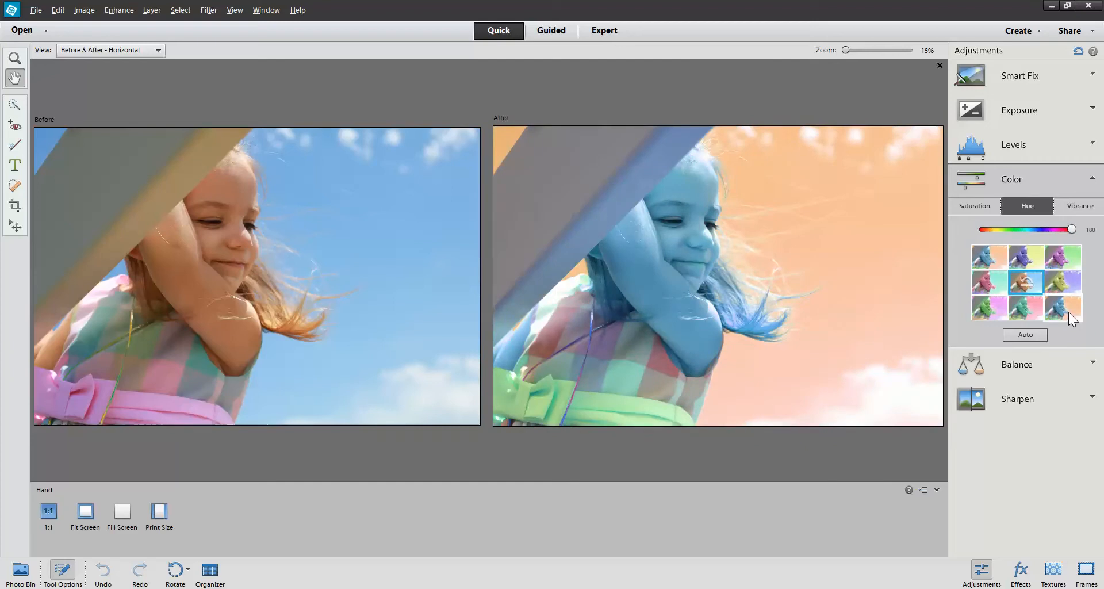
{"action": "left_click", "coordinate": [1028, 312]}
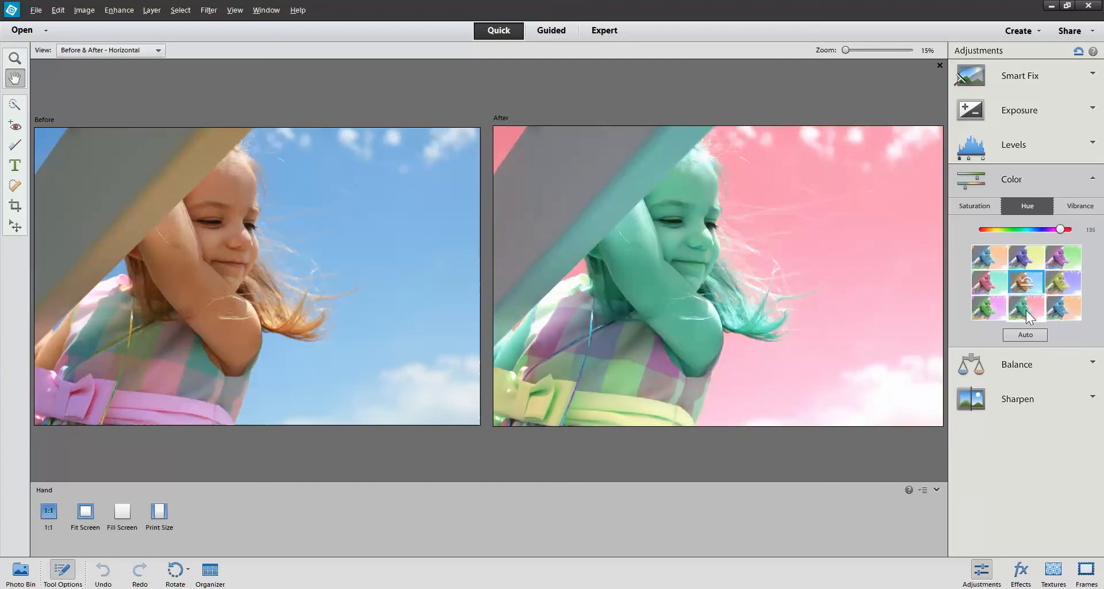
{"action": "left_click", "coordinate": [1063, 280]}
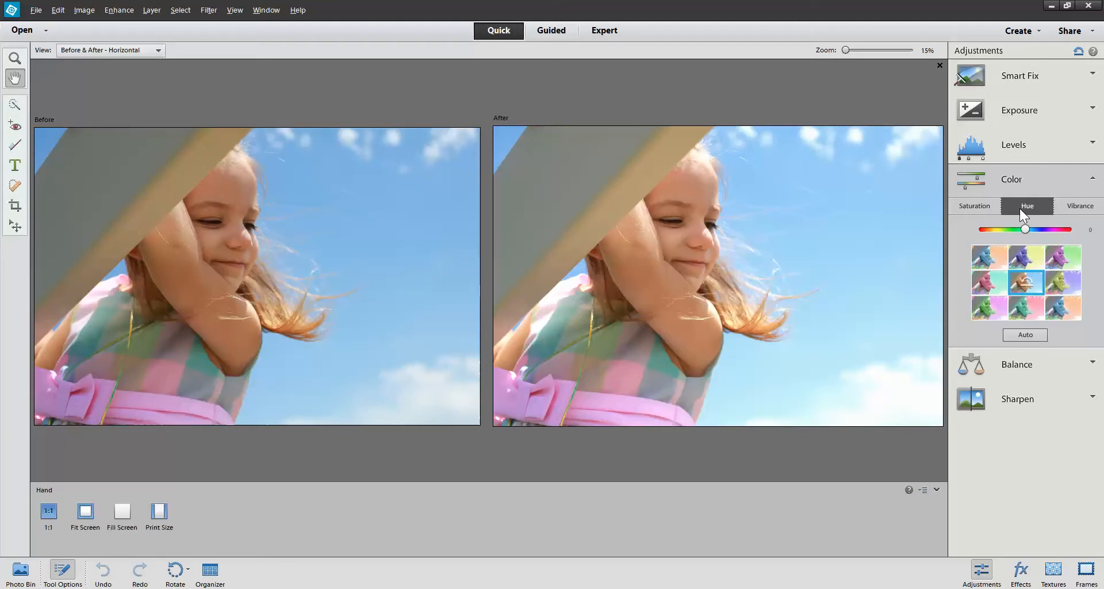
{"action": "left_click", "coordinate": [1084, 210]}
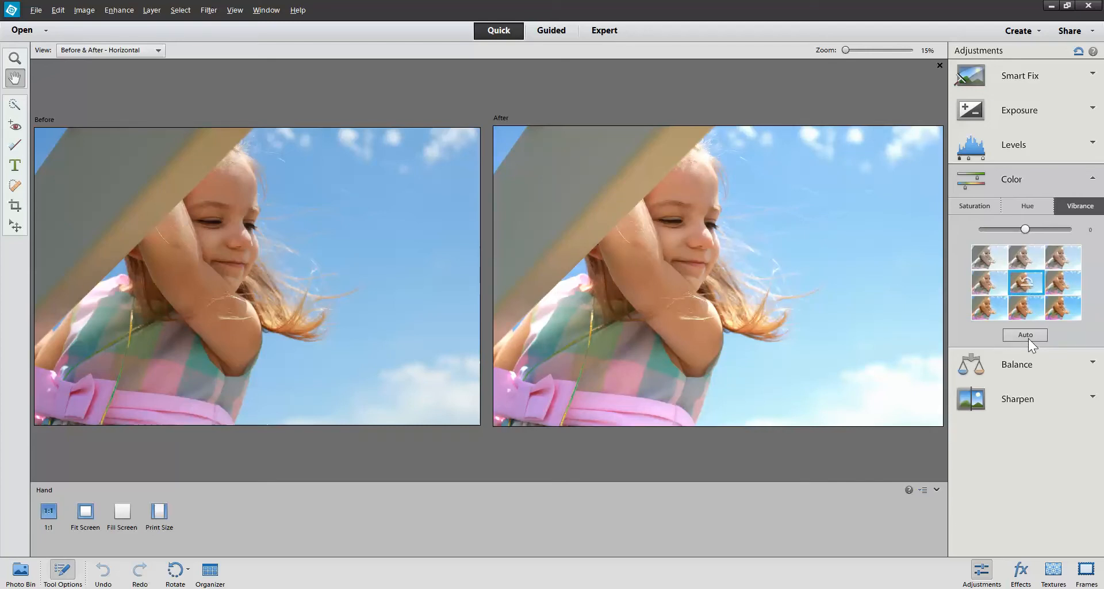
Try a slightly cooler color temperature, restore its default, and preview a tint of -75 in the Balance adjustment.
{"action": "left_click", "coordinate": [1015, 365]}
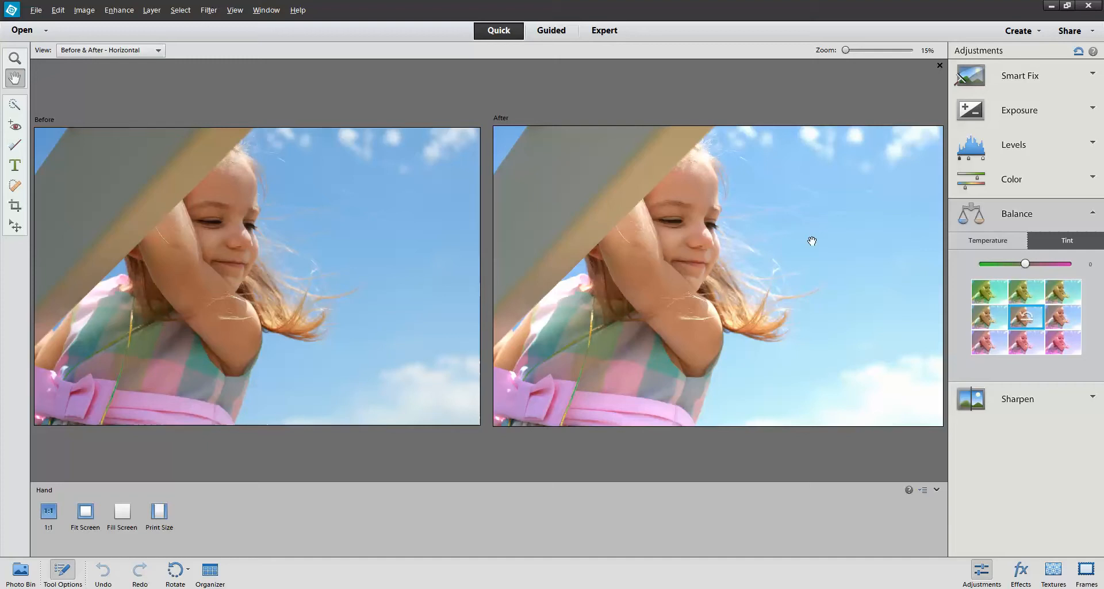
{"action": "left_click", "coordinate": [997, 234]}
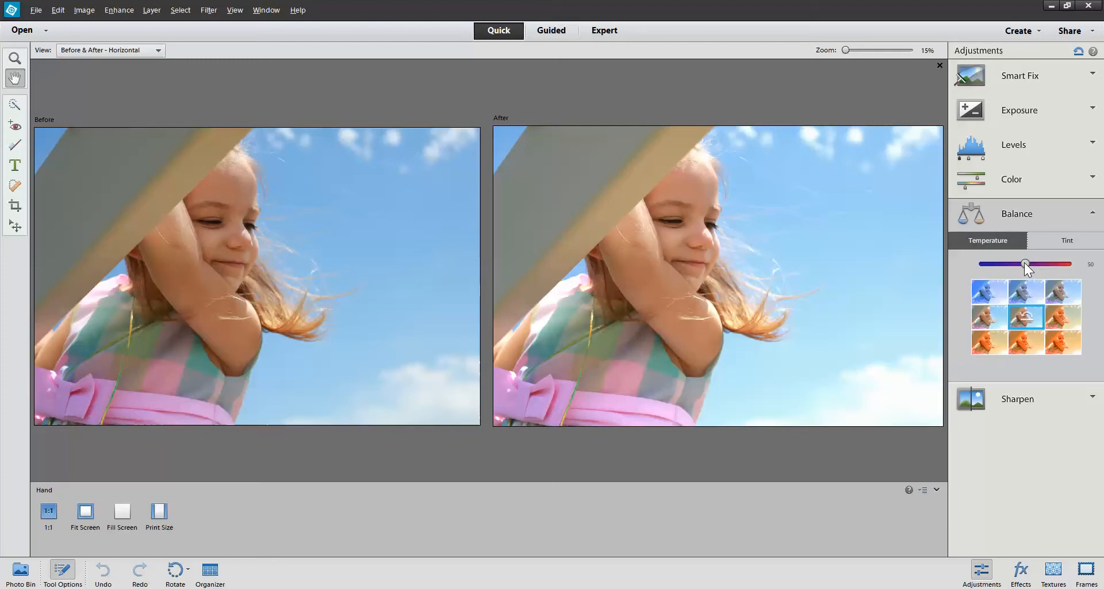
{"action": "mouse_move", "coordinate": [1024, 263]}
{"action": "left_mouse_down"}
{"action": "mouse_move", "coordinate": [1036, 263]}
{"action": "mouse_move", "coordinate": [1002, 265]}
{"action": "mouse_move", "coordinate": [1042, 263]}
{"action": "mouse_move", "coordinate": [1003, 265]}
{"action": "mouse_move", "coordinate": [1020, 264]}
{"action": "left_mouse_up"}
{"action": "left_click", "coordinate": [1025, 315]}
{"action": "left_click", "coordinate": [1072, 246]}
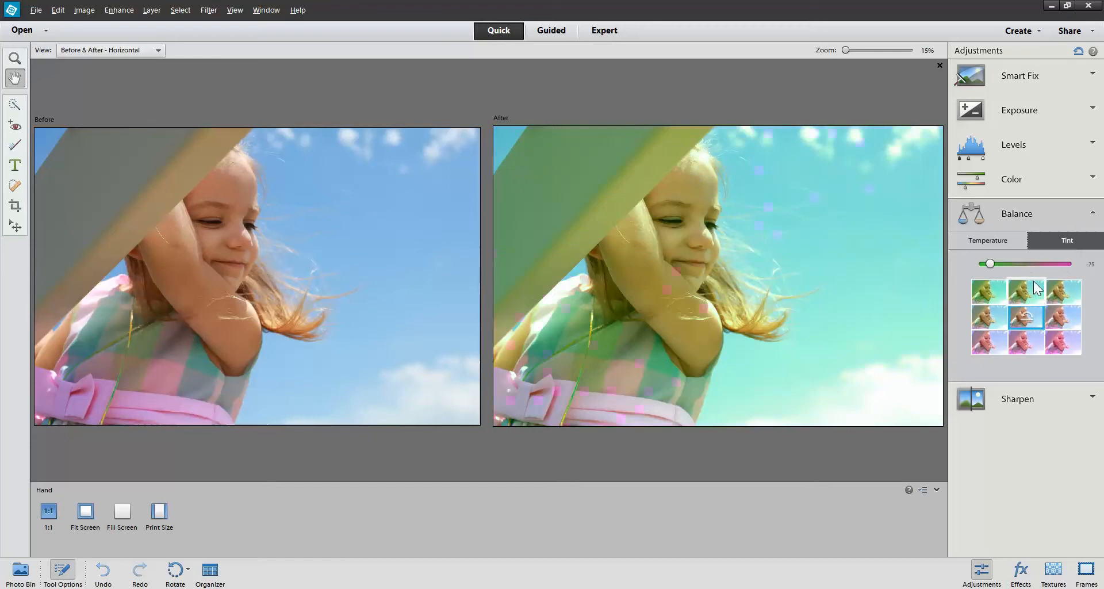
Sharpen the photo with a strength of 75 after trying the strongest sharpening variation.
{"action": "left_click", "coordinate": [1034, 401]}
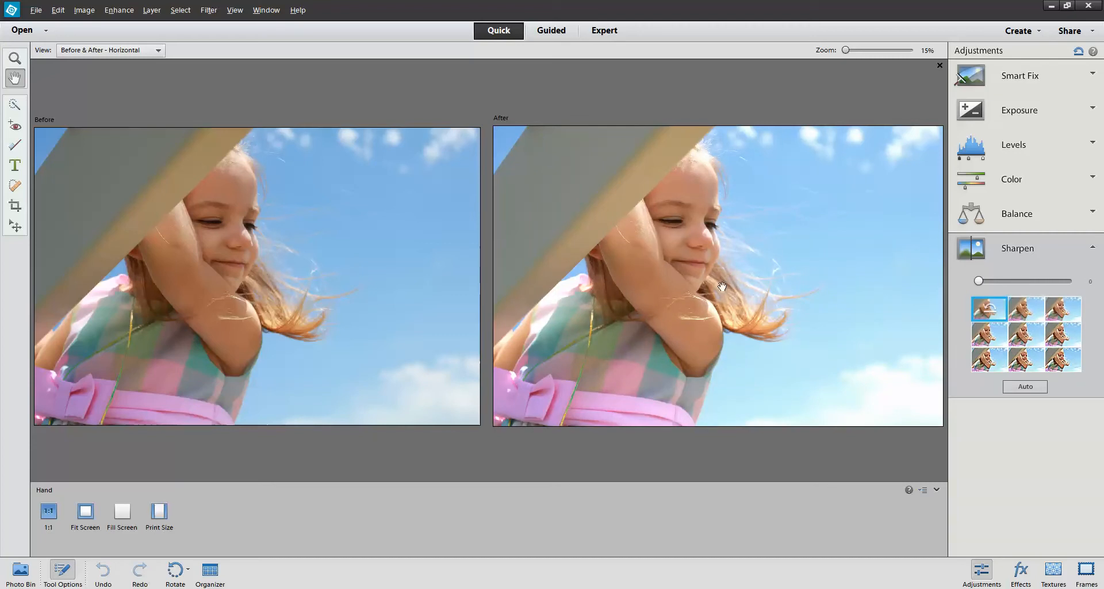
{"action": "left_click", "coordinate": [1068, 358]}
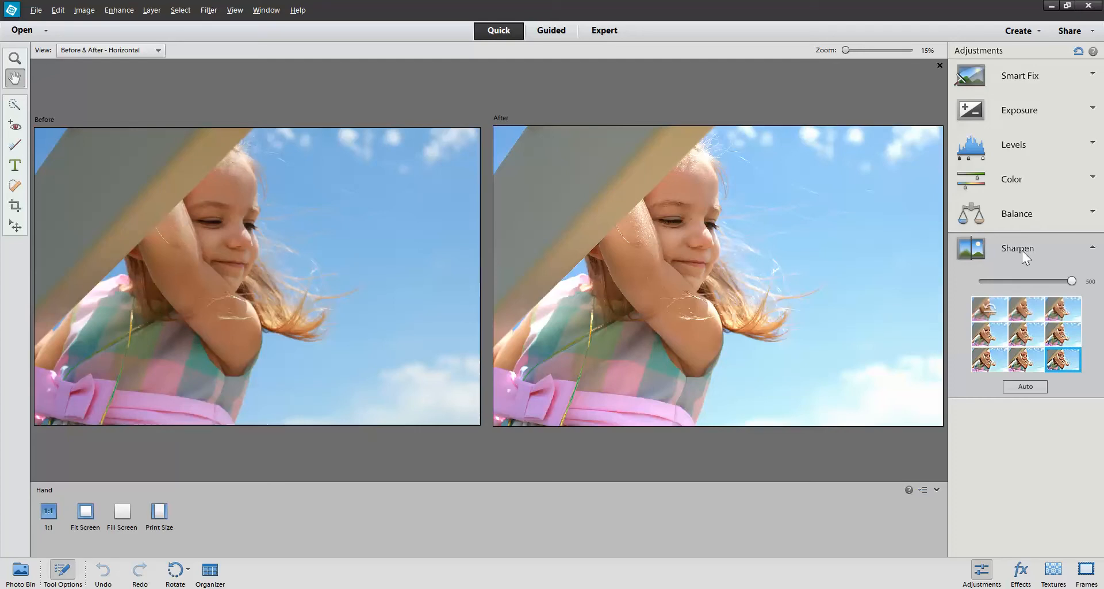
{"action": "left_click", "coordinate": [986, 299]}
{"action": "left_click_drag", "start_coordinate": [978, 279], "coordinate": [991, 279]}
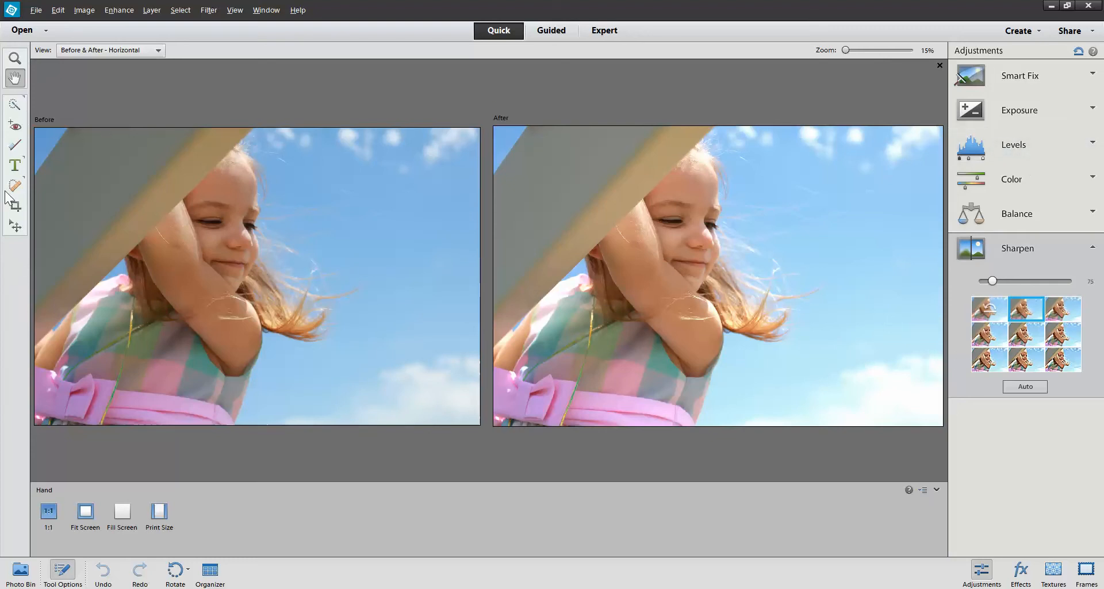
Select all the sky areas around the girl and the beam with the Quick Selection tool.
{"action": "left_click", "coordinate": [14, 106]}
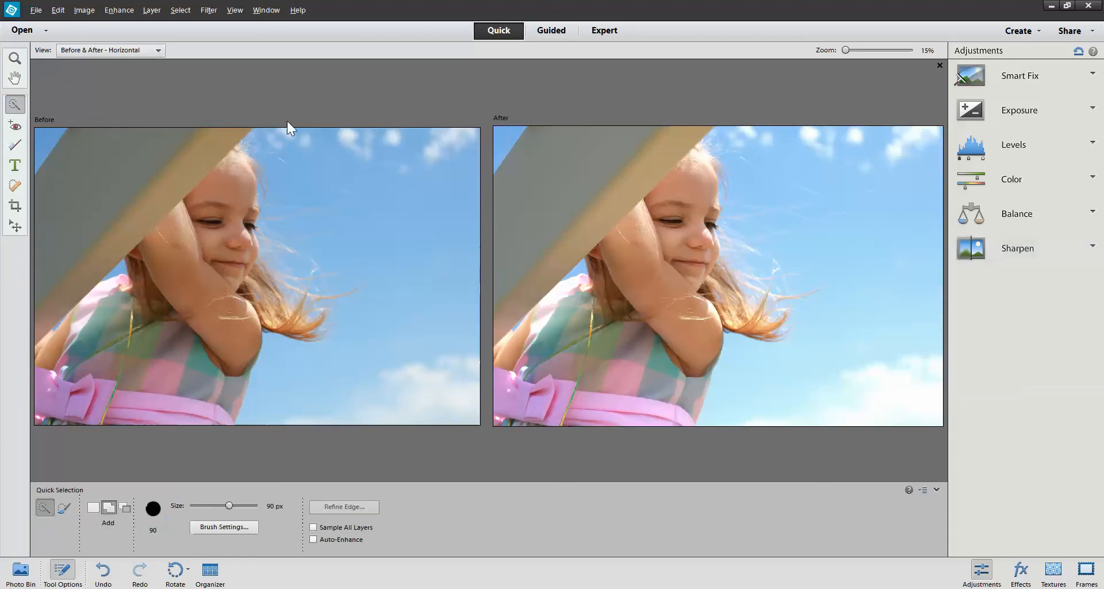
{"action": "left_click", "coordinate": [504, 136]}
{"action": "left_click", "coordinate": [580, 269]}
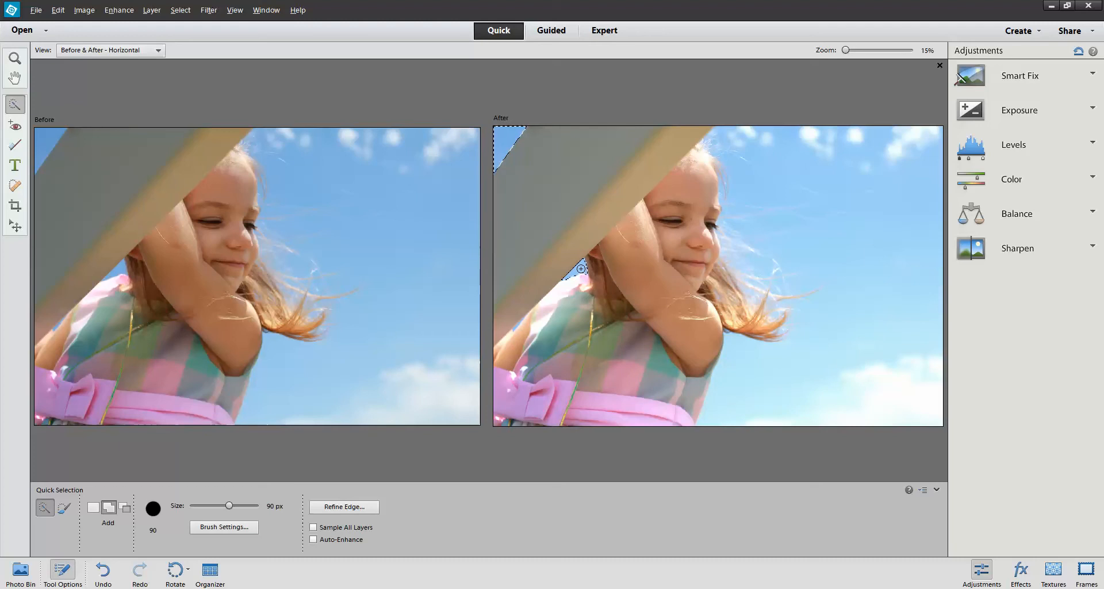
{"action": "left_click", "coordinate": [771, 173]}
{"action": "left_click", "coordinate": [865, 363]}
Set the color vibrance of the selected sky to 100.
{"action": "left_click", "coordinate": [1008, 189]}
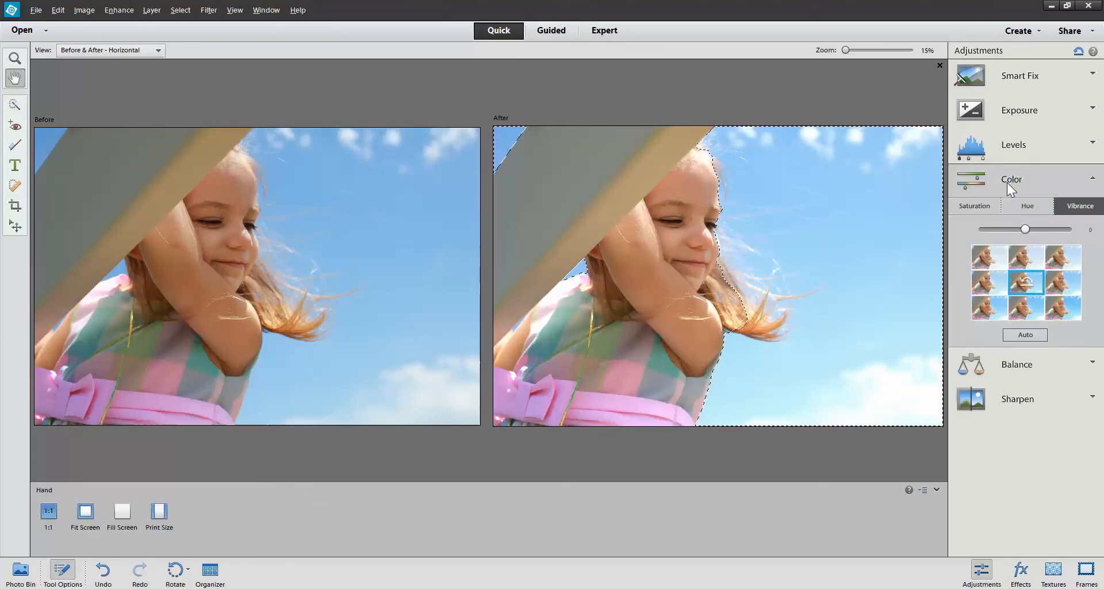
{"action": "left_click", "coordinate": [1070, 310]}
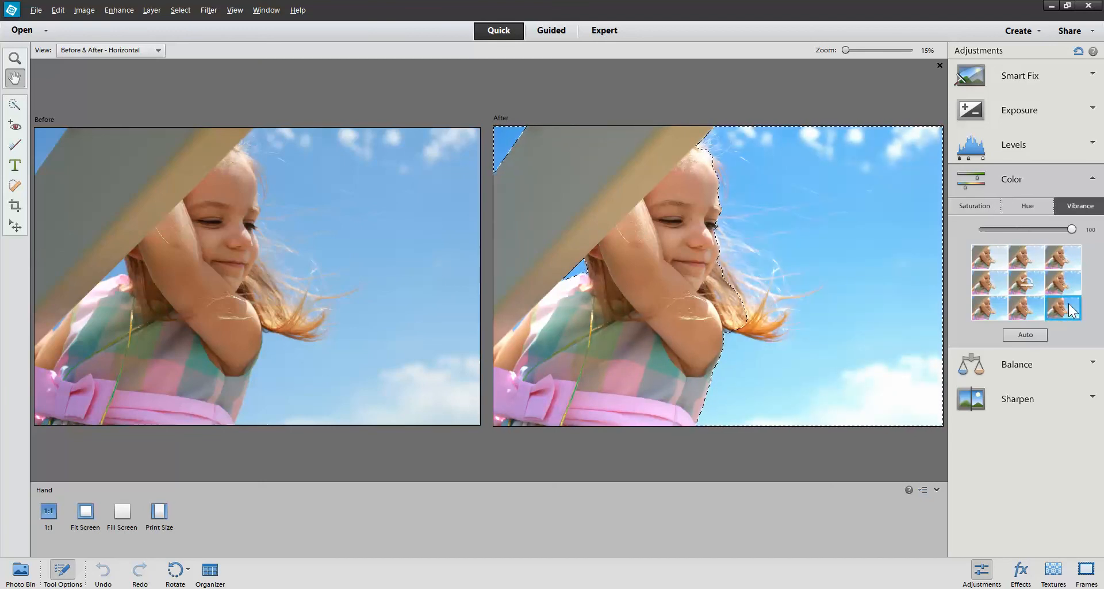